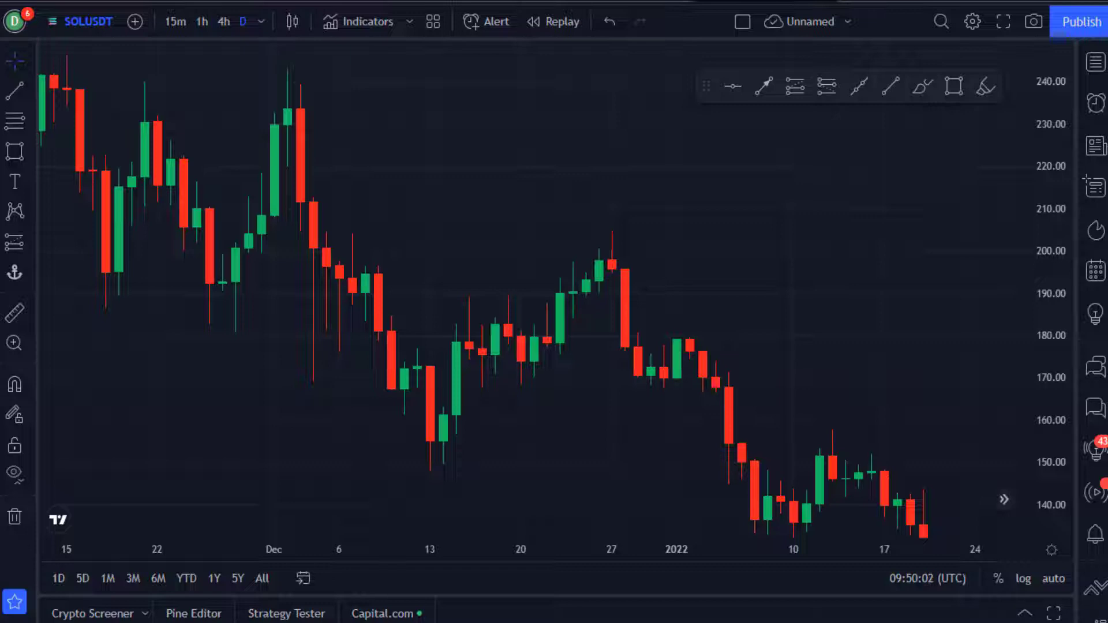
Step: Add VDUB_BINARY_PRO_3_V2 and the Bull Power Bear Power Histogram from Community Scripts
{"action": "left_click", "coordinate": [369, 24]}
{"action": "type", "text": "vdub"}
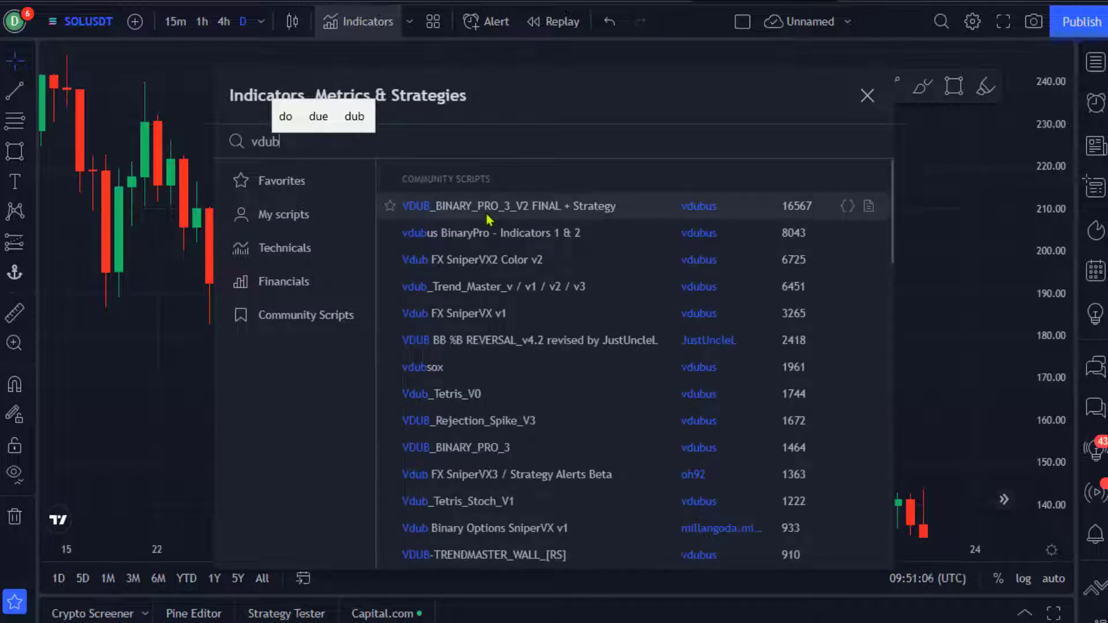
{"action": "left_click", "coordinate": [488, 219]}
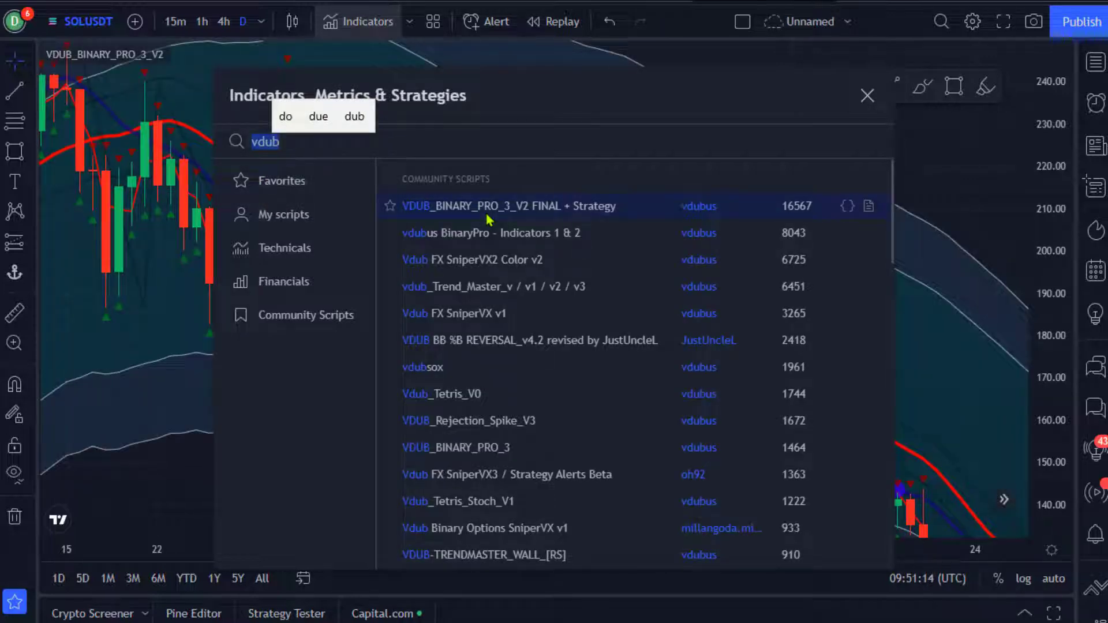
{"action": "type", "text": "bull power bear"}
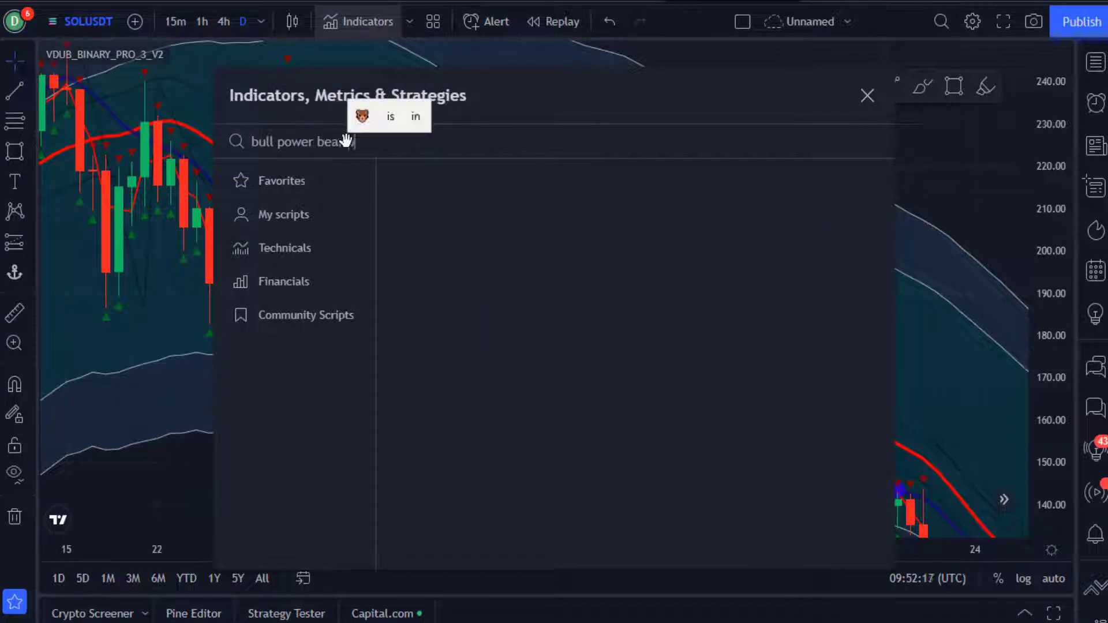
{"action": "type", "text": " po"}
{"action": "left_click", "coordinate": [484, 209]}
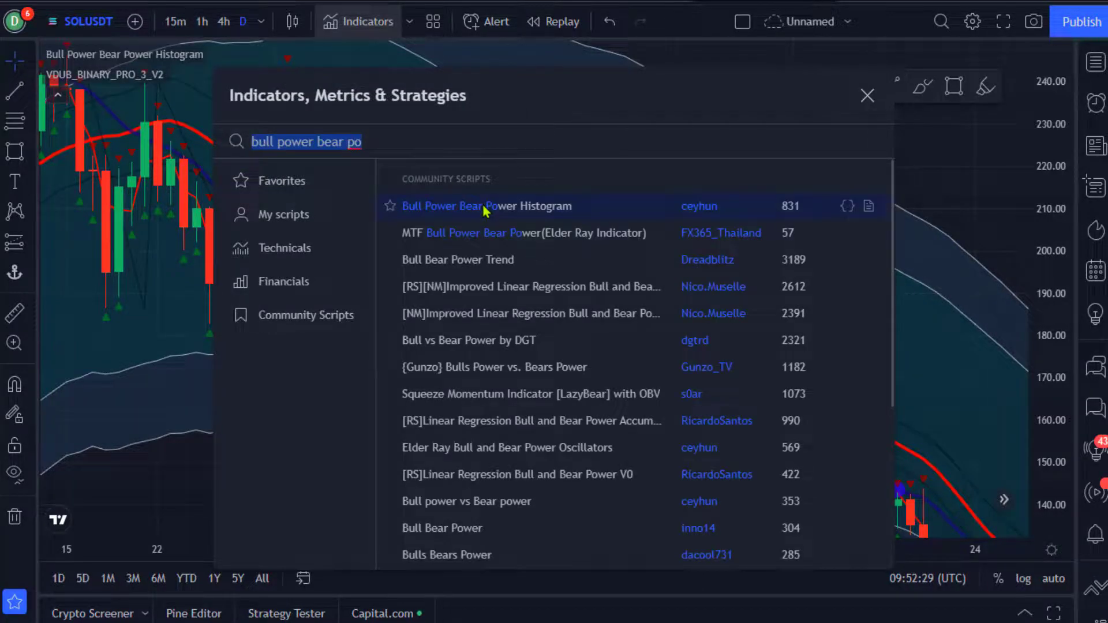
Step: Search 'atr smooth', add the ATR_SM_BuySell script and close the indicator search
{"action": "key", "text": "BackSpace"}
{"action": "type", "text": "arr"}
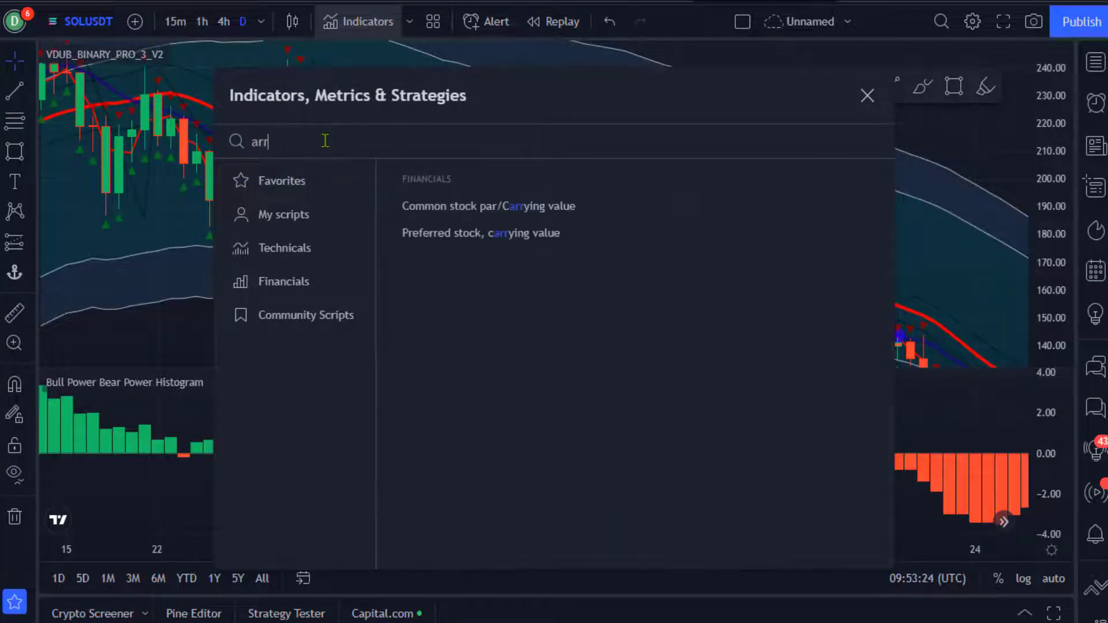
{"action": "key", "text": "BackSpace"}
{"action": "key", "text": "BackSpace"}
{"action": "key", "text": "BackSpace"}
{"action": "type", "text": "atr smooth"}
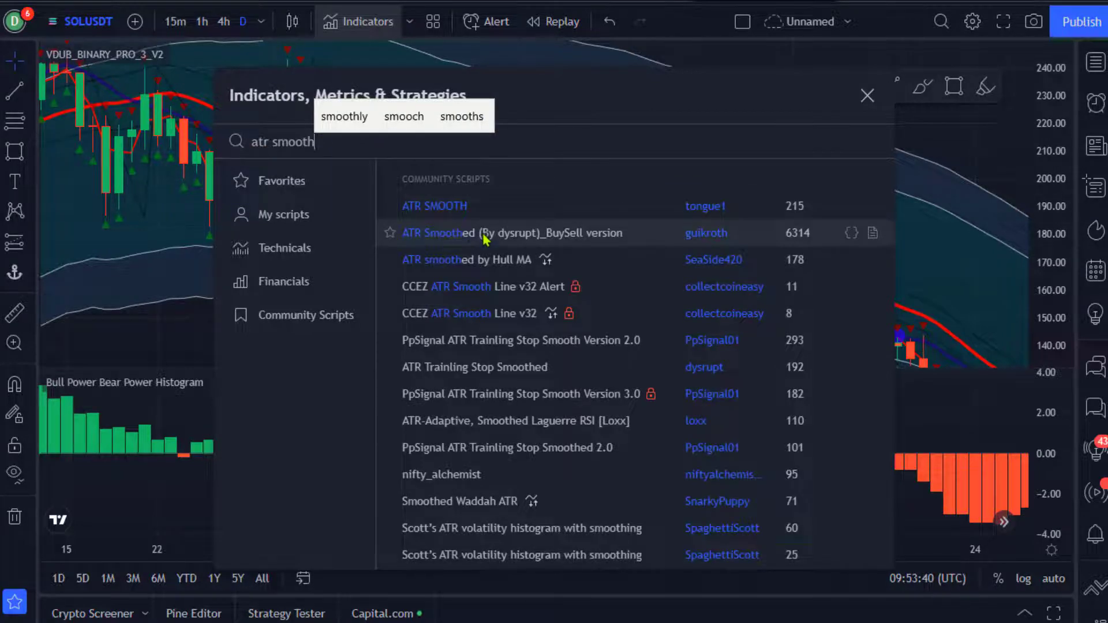
{"action": "left_click", "coordinate": [484, 234]}
{"action": "left_click", "coordinate": [867, 95]}
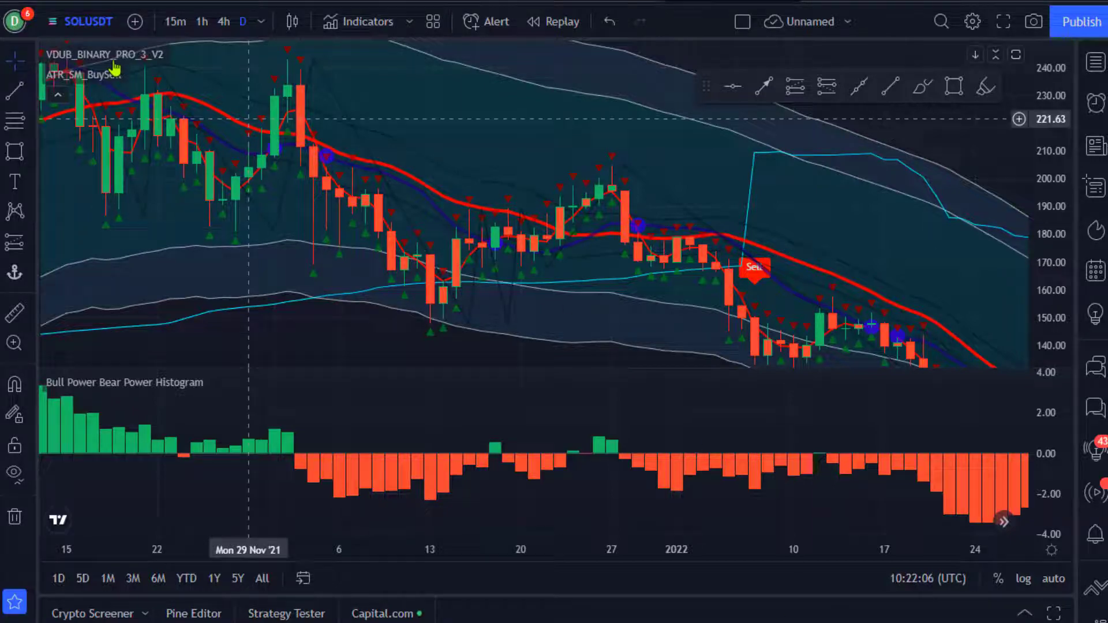
Step: Set the VDUB indicator's WMA Length to 50 and MA Period to 100
{"action": "left_click", "coordinate": [202, 55]}
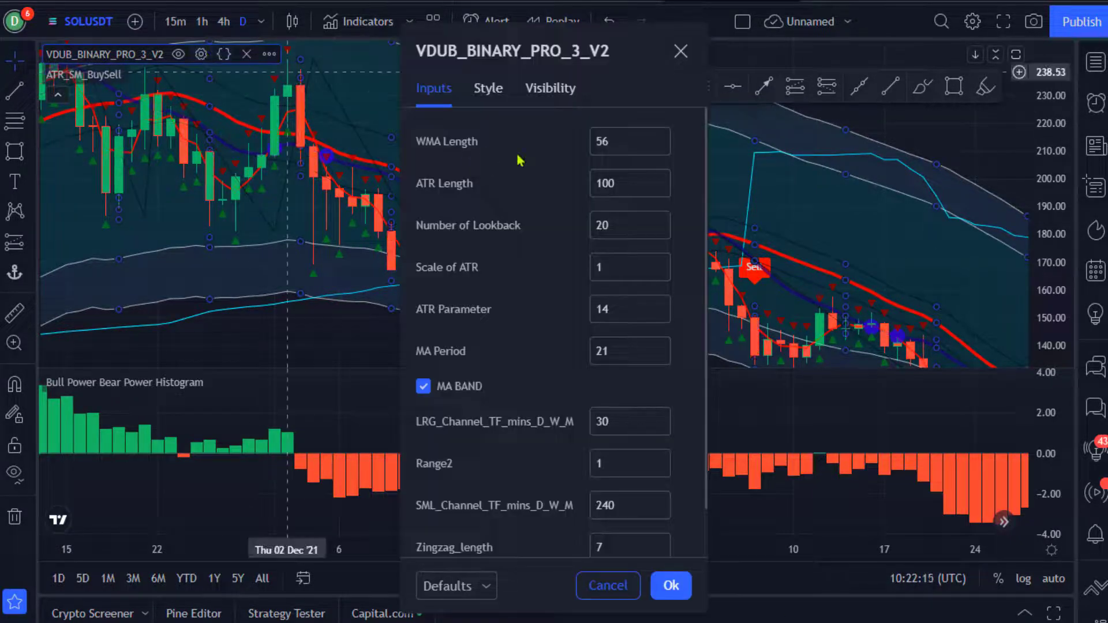
{"action": "left_click", "coordinate": [616, 142]}
{"action": "key", "text": "BackSpace"}
{"action": "type", "text": "0"}
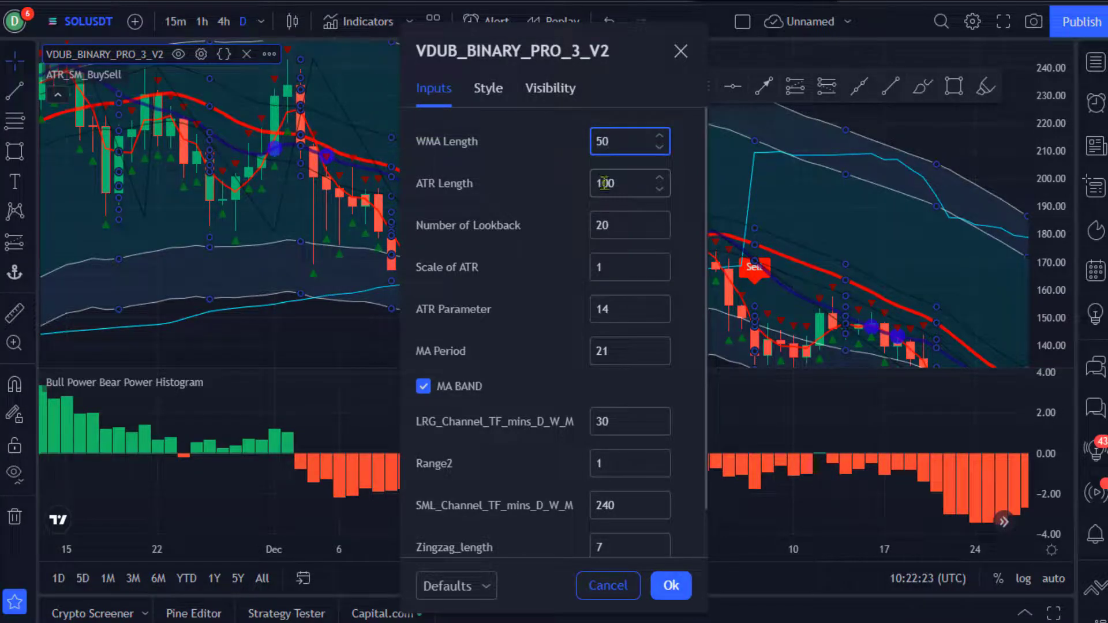
{"action": "left_click", "coordinate": [609, 347]}
{"action": "key", "text": "BackSpace"}
{"action": "key", "text": "BackSpace"}
{"action": "type", "text": "100"}
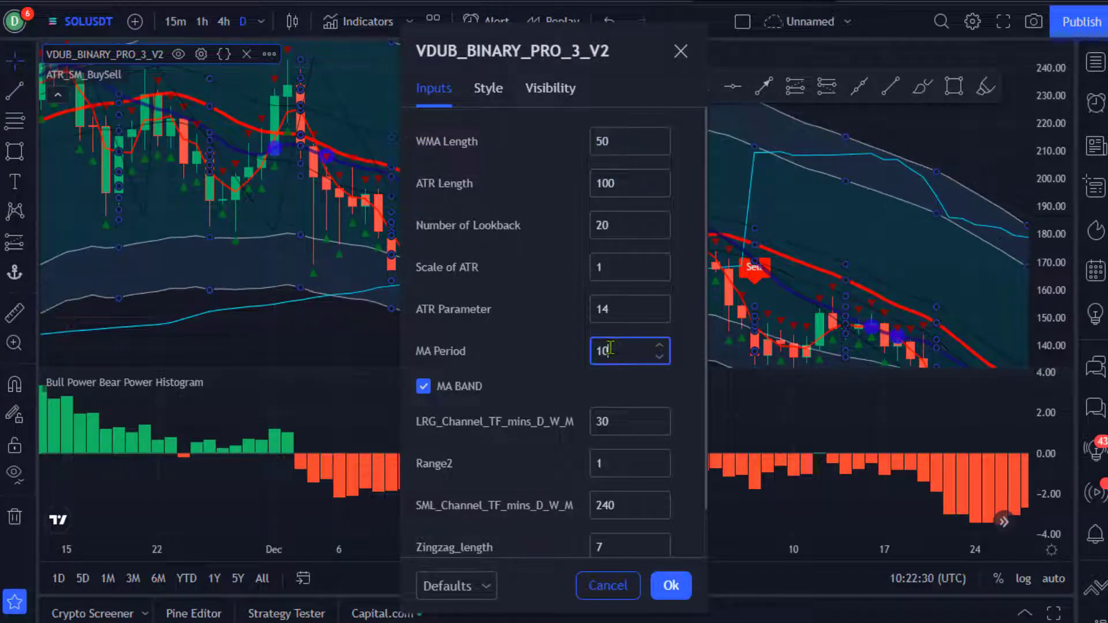
{"action": "left_click", "coordinate": [582, 348]}
Step: On the Style tab, hide the main plot lines, Swing High/Low plots and Background Color fill
{"action": "scroll", "coordinate": [589, 348], "scroll_direction": "down", "scroll_amount": 1}
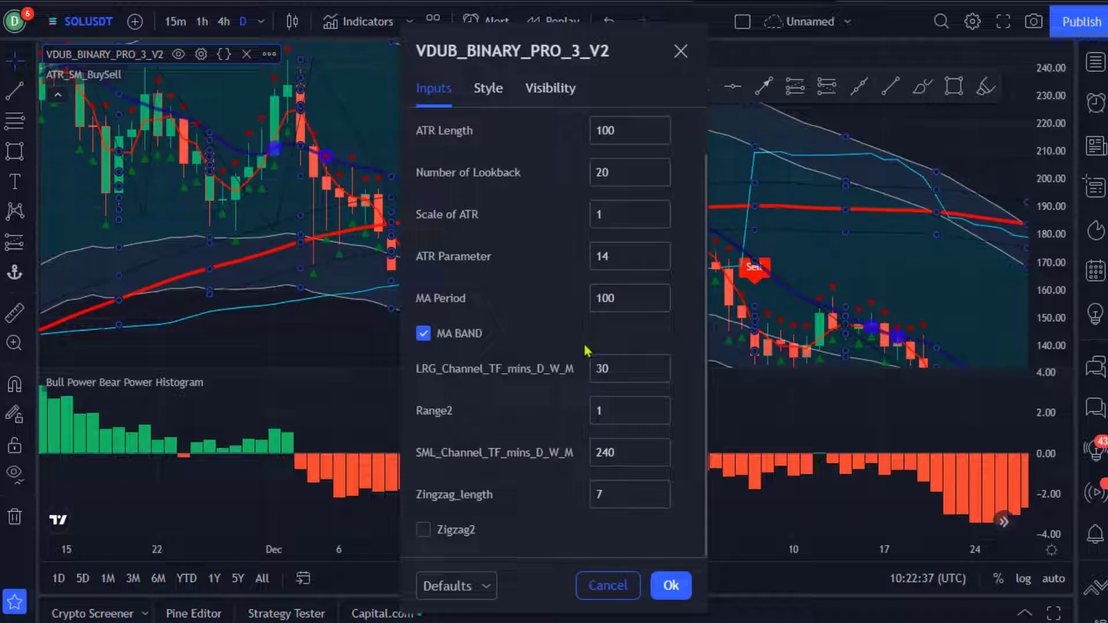
{"action": "left_click", "coordinate": [488, 88]}
{"action": "left_click", "coordinate": [423, 142]}
{"action": "left_click", "coordinate": [423, 183]}
{"action": "left_click", "coordinate": [423, 225]}
{"action": "left_click", "coordinate": [423, 267]}
{"action": "left_click", "coordinate": [423, 349]}
{"action": "left_click", "coordinate": [423, 390]}
{"action": "scroll", "coordinate": [426, 398], "scroll_direction": "down", "scroll_amount": 2}
{"action": "left_click", "coordinate": [423, 324]}
{"action": "left_click", "coordinate": [423, 366]}
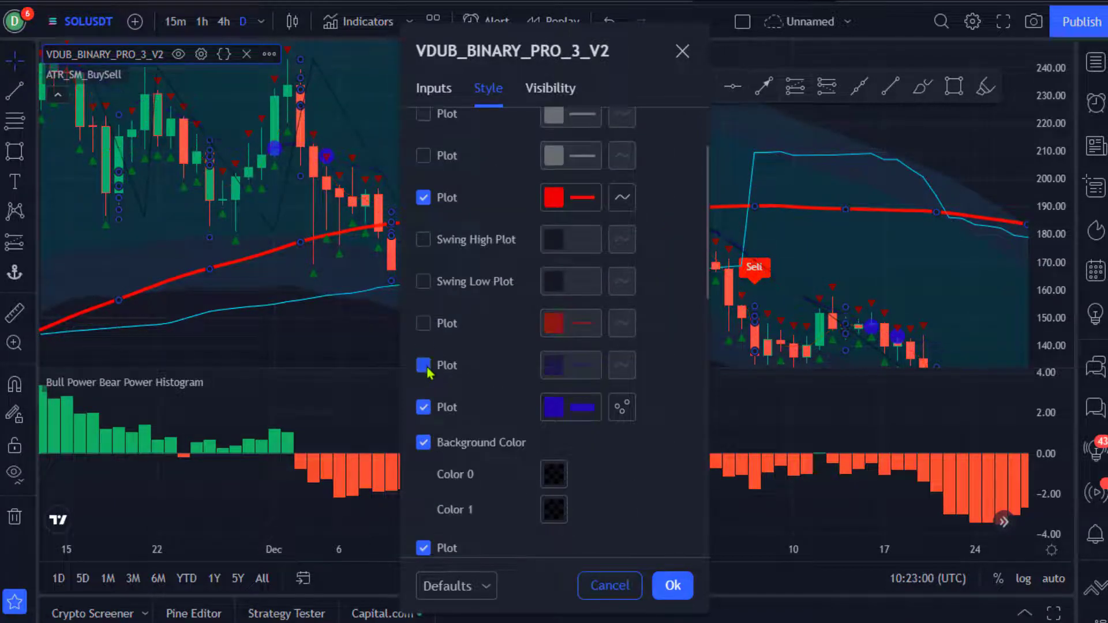
{"action": "left_click", "coordinate": [423, 323]}
{"action": "left_click", "coordinate": [423, 323]}
{"action": "left_click", "coordinate": [423, 365]}
{"action": "left_click", "coordinate": [423, 407]}
{"action": "left_click", "coordinate": [423, 442]}
Step: Hide the buy/sell shape markers, pink plots and teal backgrounds, then apply the VDUB settings
{"action": "scroll", "coordinate": [423, 404], "scroll_direction": "down", "scroll_amount": 5}
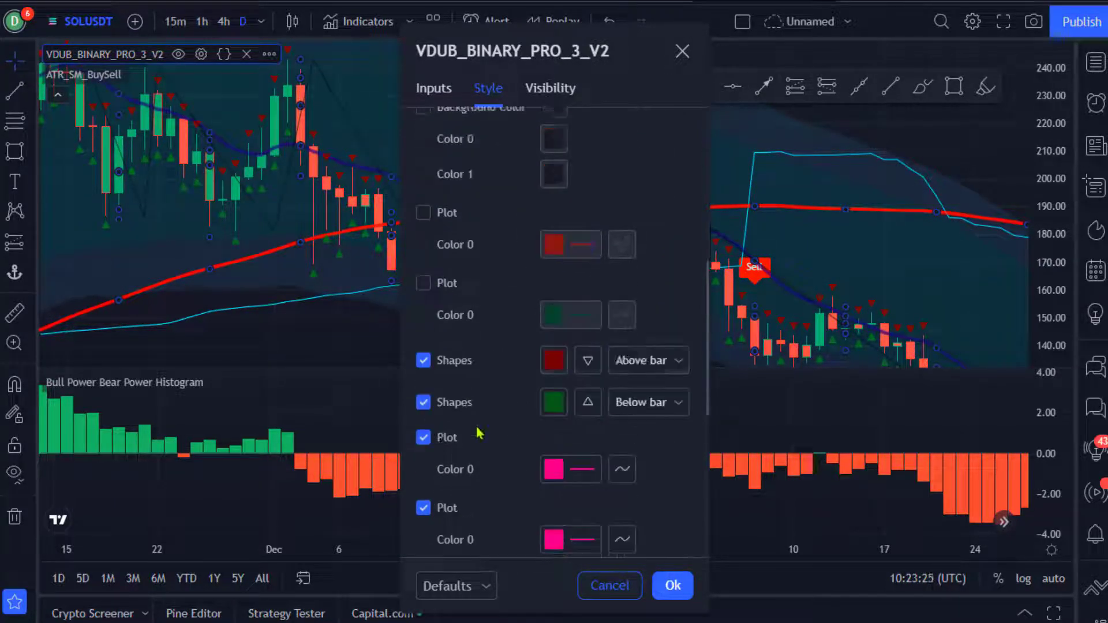
{"action": "left_click", "coordinate": [423, 327]}
{"action": "left_click", "coordinate": [423, 371]}
{"action": "left_click", "coordinate": [423, 409]}
{"action": "left_click", "coordinate": [423, 478]}
{"action": "scroll", "coordinate": [423, 404], "scroll_direction": "down", "scroll_amount": 6}
{"action": "left_click", "coordinate": [423, 278]}
{"action": "left_click", "coordinate": [423, 320]}
{"action": "left_click", "coordinate": [423, 362]}
{"action": "scroll", "coordinate": [502, 302], "scroll_direction": "up", "scroll_amount": 6}
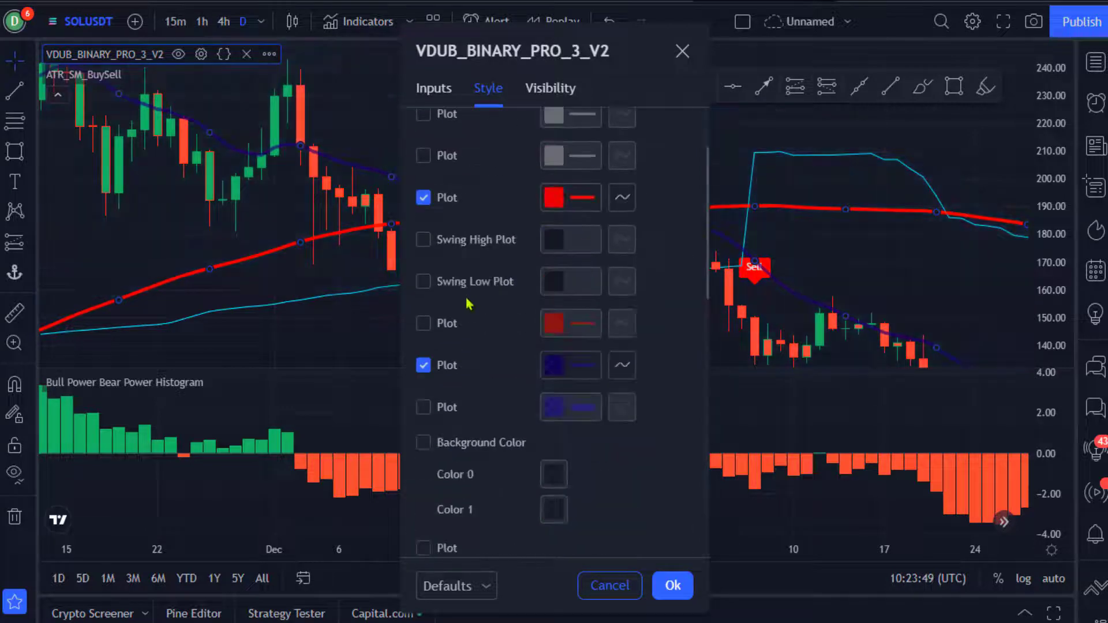
{"action": "left_click", "coordinate": [672, 585]}
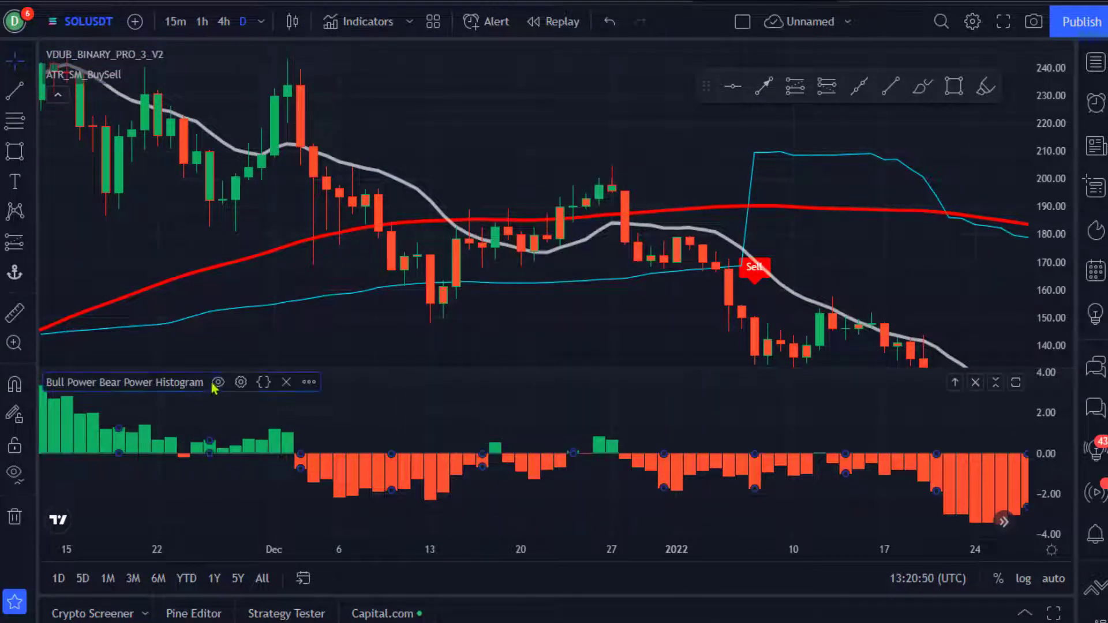
Step: Set the Bull Power Bear Power Histogram Length to 50, uncheck Bar Color, and apply
{"action": "left_click", "coordinate": [240, 382]}
{"action": "left_click", "coordinate": [507, 303]}
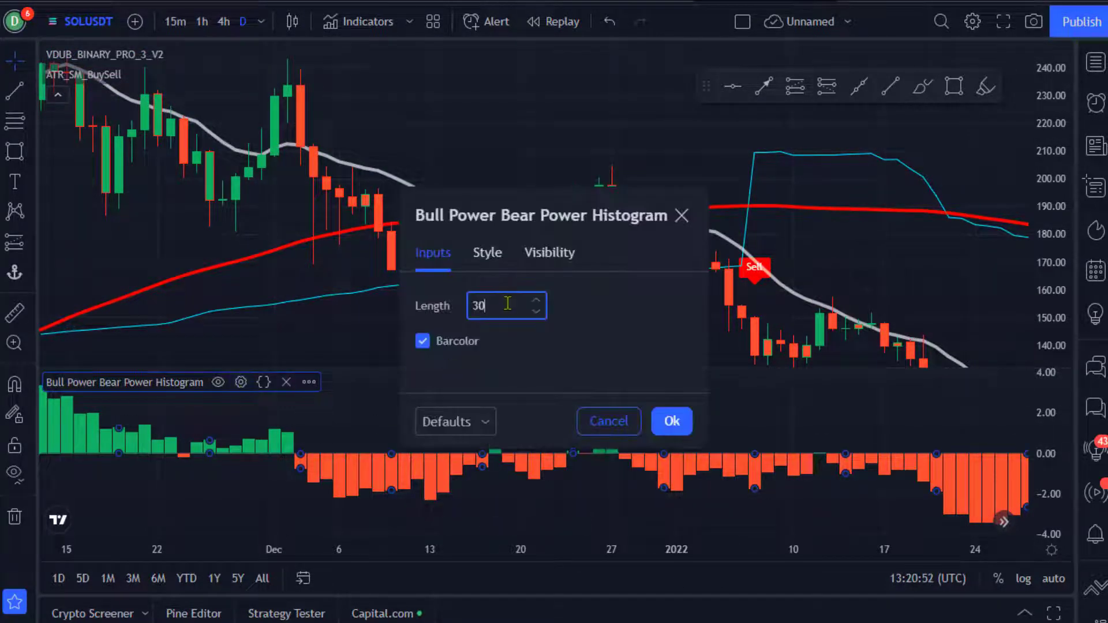
{"action": "double_click", "coordinate": [508, 303]}
{"action": "type", "text": "50"}
{"action": "left_click", "coordinate": [611, 383]}
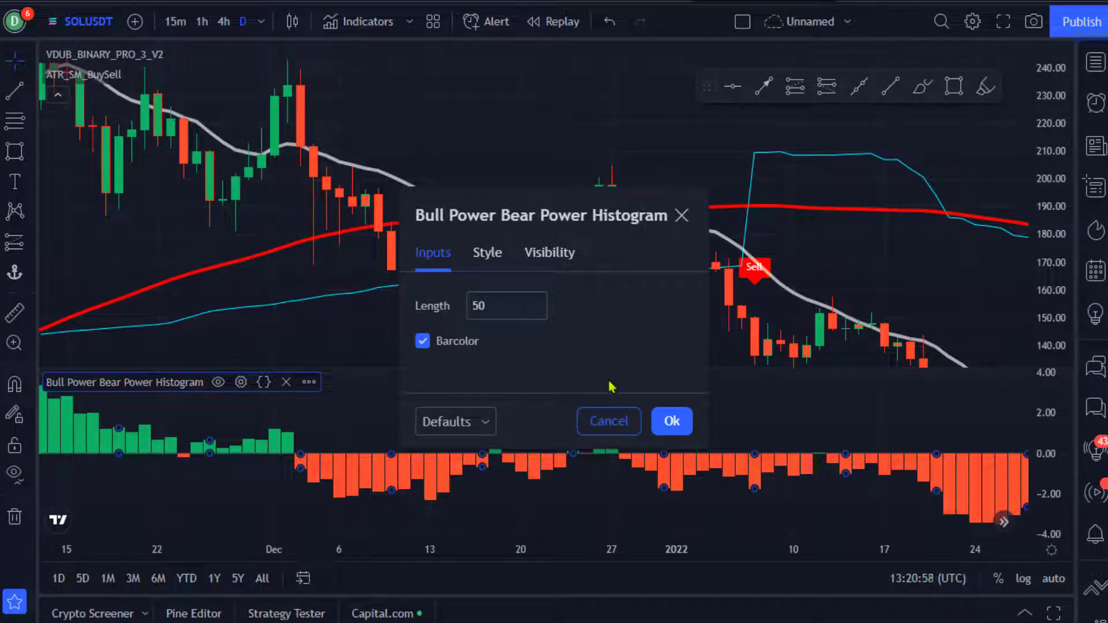
{"action": "left_click", "coordinate": [422, 343]}
{"action": "left_click", "coordinate": [484, 253]}
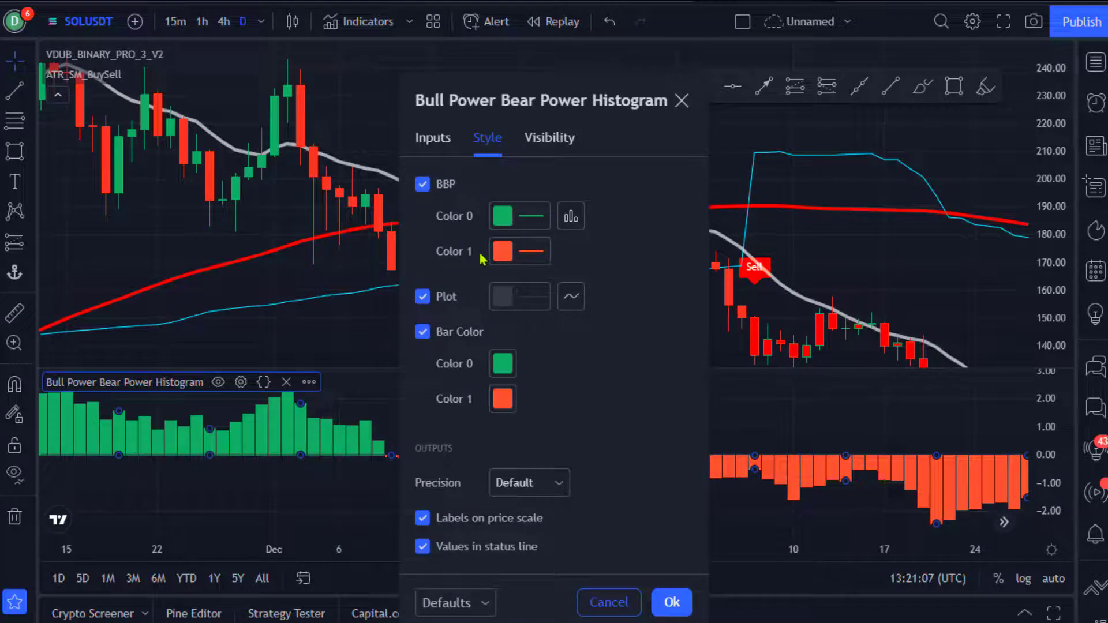
{"action": "left_click", "coordinate": [422, 332]}
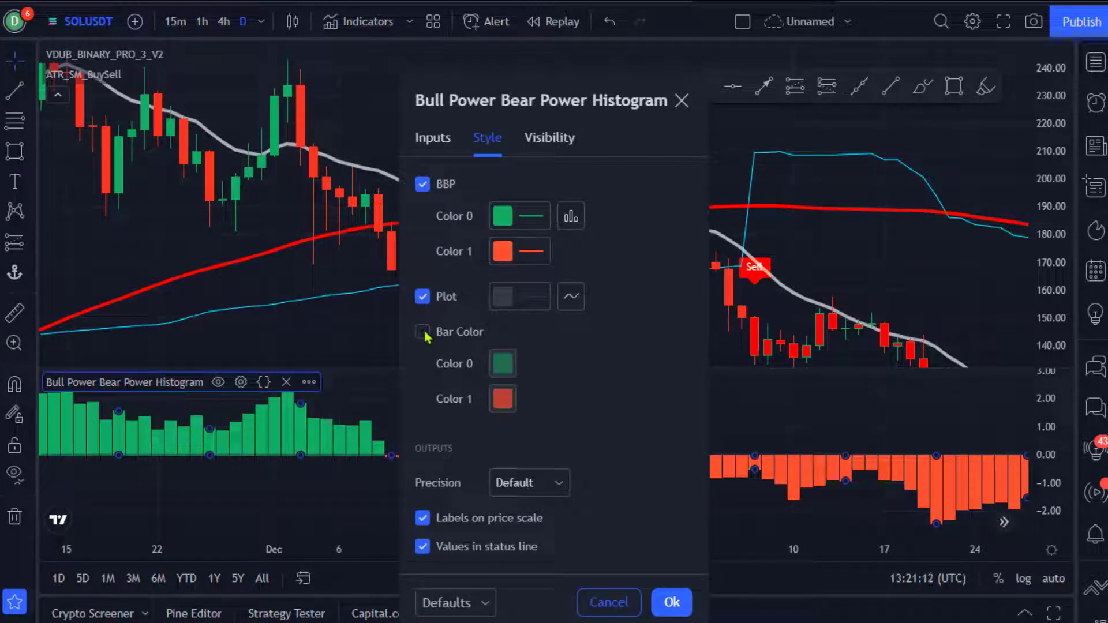
{"action": "left_click", "coordinate": [670, 601]}
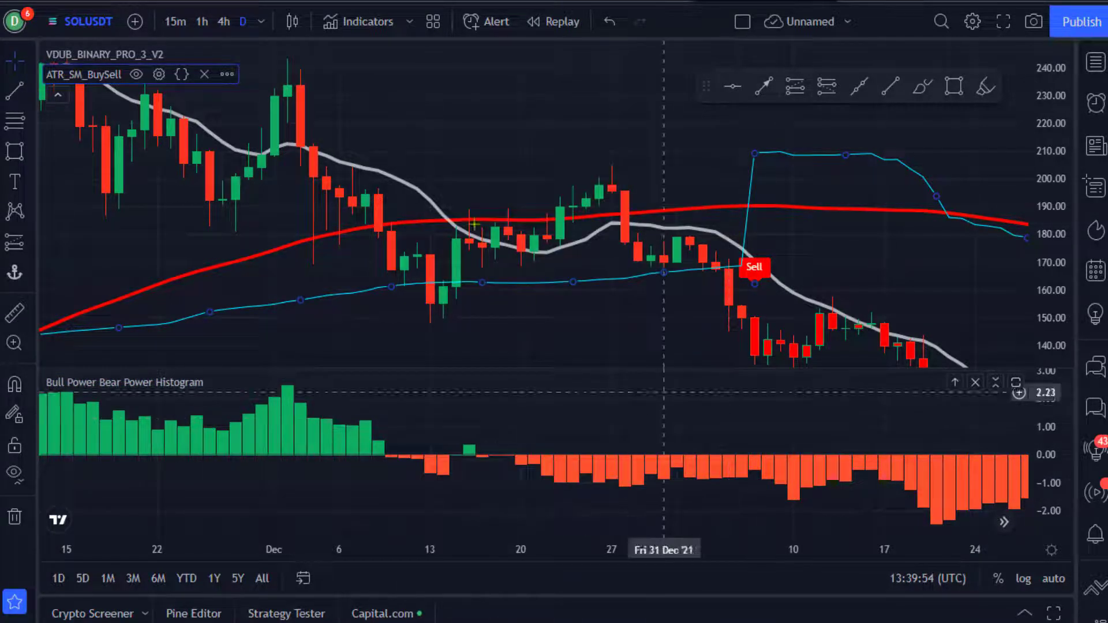
Step: Set ATR_SM_BuySell Period to 15, Multiplier to 6 and Source to close
{"action": "left_click", "coordinate": [159, 74]}
{"action": "left_click", "coordinate": [491, 269]}
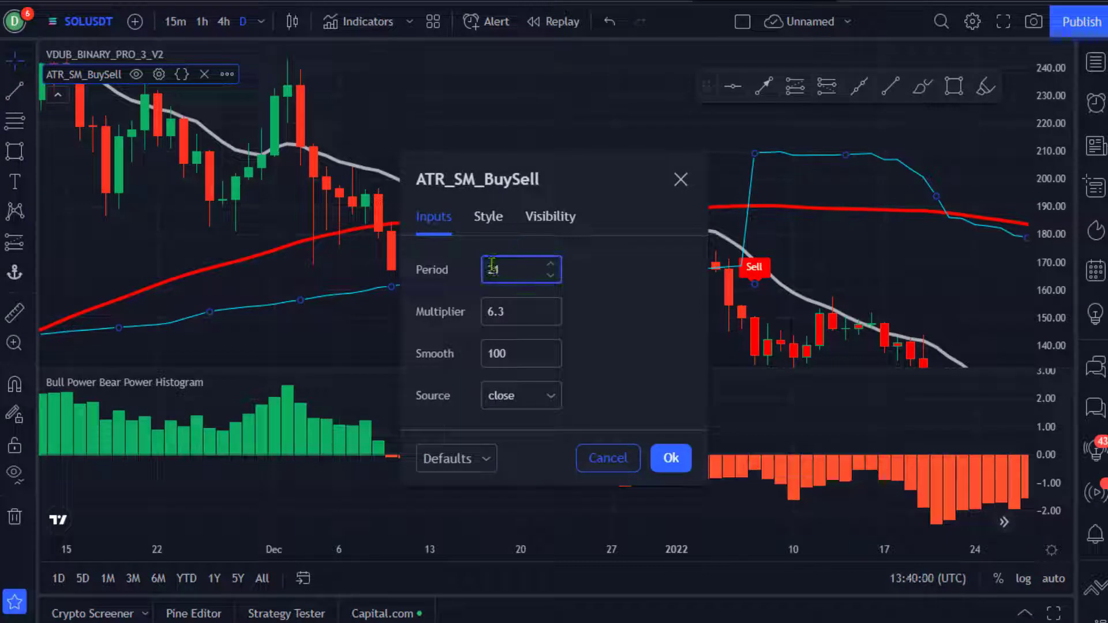
{"action": "type", "text": "15"}
{"action": "left_click", "coordinate": [494, 312]}
{"action": "key", "text": "Delete"}
{"action": "key", "text": "Delete"}
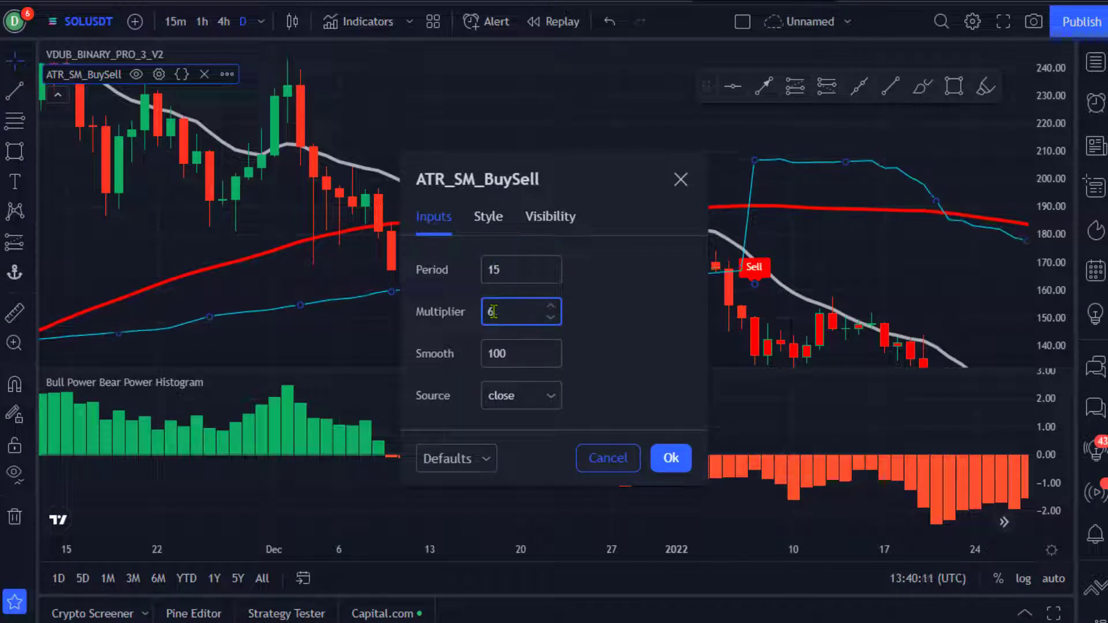
{"action": "left_click", "coordinate": [586, 388]}
{"action": "left_click", "coordinate": [522, 401]}
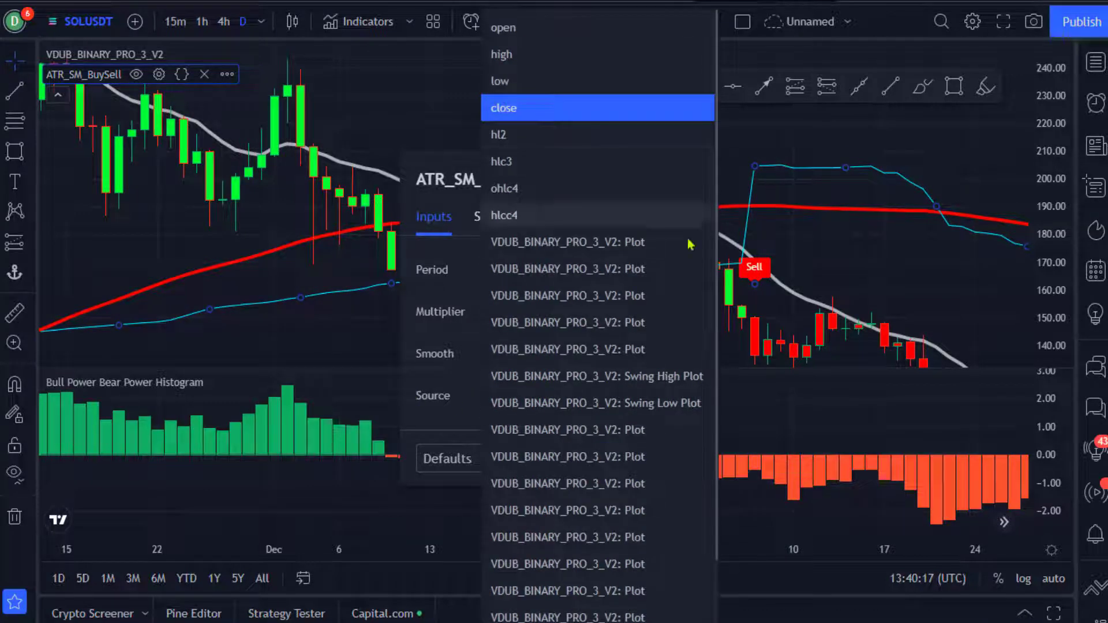
{"action": "left_click", "coordinate": [754, 313]}
Step: Uncheck Bar Color and ATR on the Style tab and apply the settings
{"action": "left_click", "coordinate": [489, 222]}
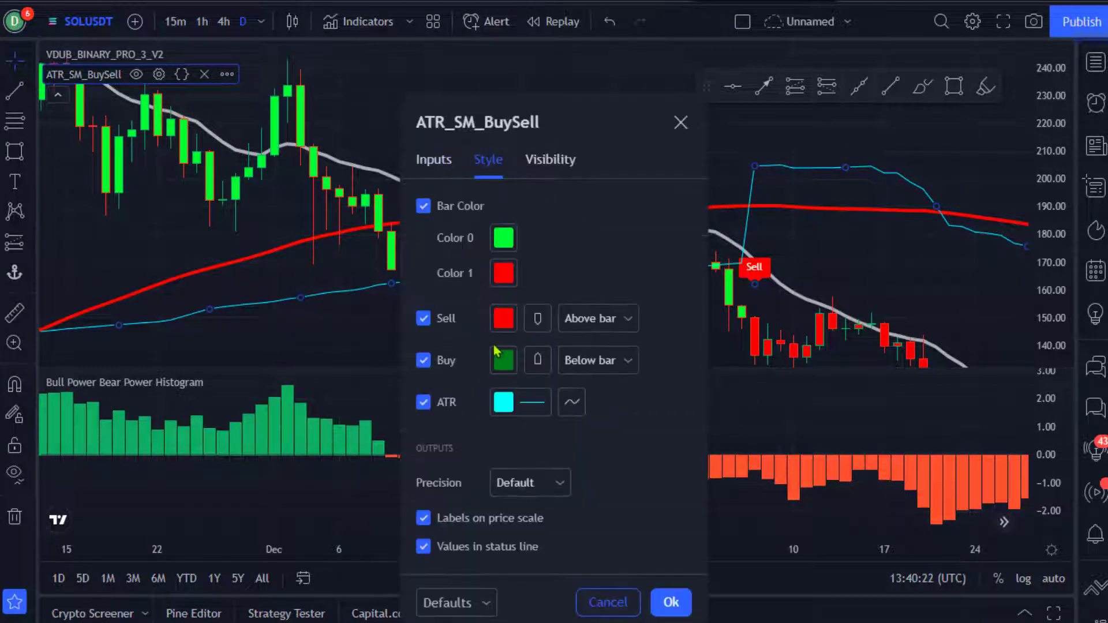
{"action": "left_click", "coordinate": [423, 206]}
{"action": "left_click", "coordinate": [423, 401]}
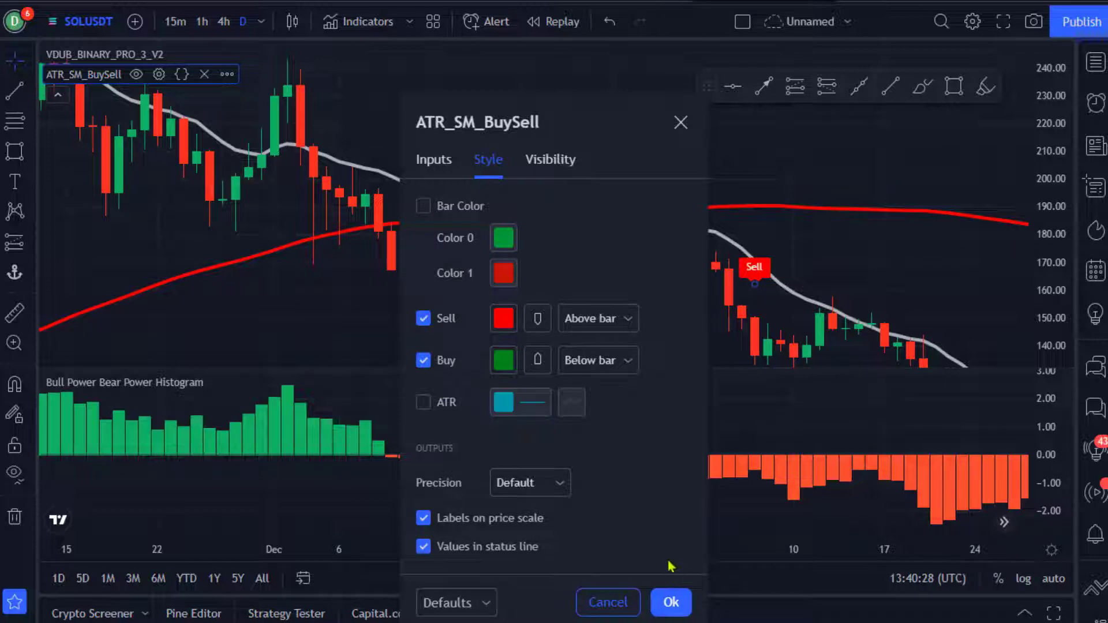
{"action": "left_click", "coordinate": [669, 603]}
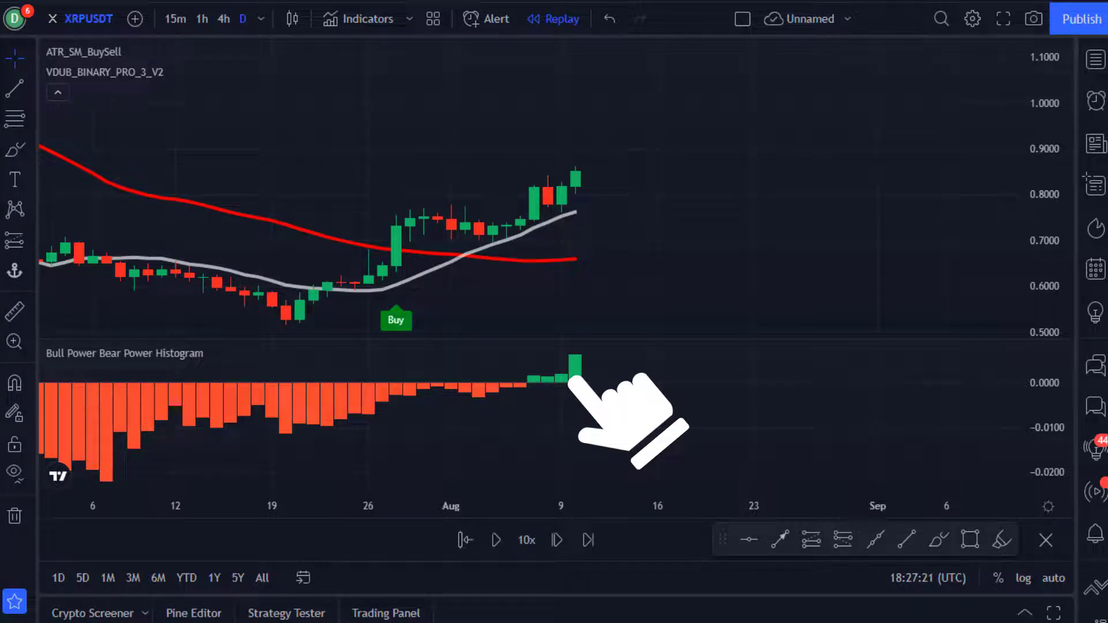
Step: Place a Long Position on XRPUSDT with stop 0.6933 and target 1.1105
{"action": "left_click", "coordinate": [811, 540]}
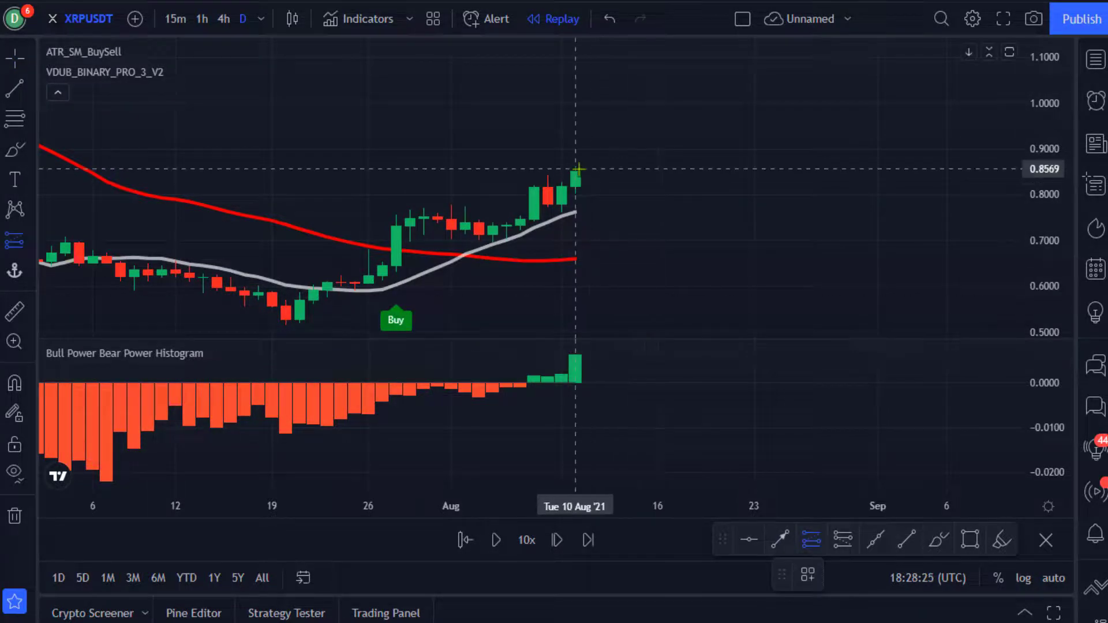
{"action": "left_click", "coordinate": [575, 168]}
{"action": "left_click_drag", "start_coordinate": [576, 196], "coordinate": [575, 244]}
{"action": "left_click_drag", "start_coordinate": [575, 136], "coordinate": [575, 52]}
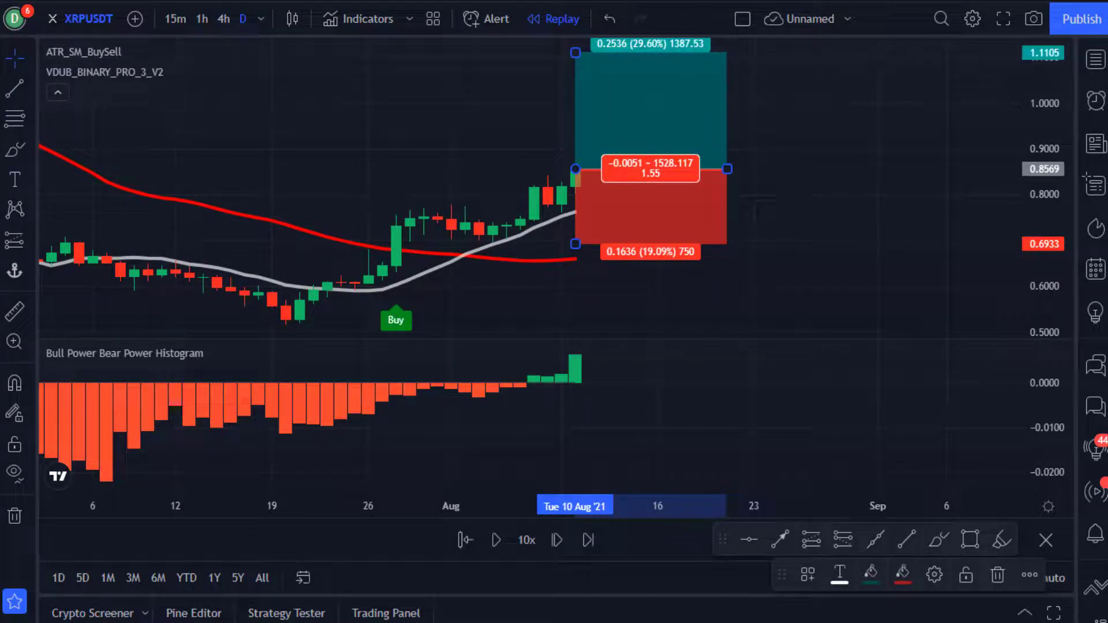
Step: Replay new bars, extend the position box, and raise the take-profit to about 1.2575
{"action": "left_click", "coordinate": [496, 540]}
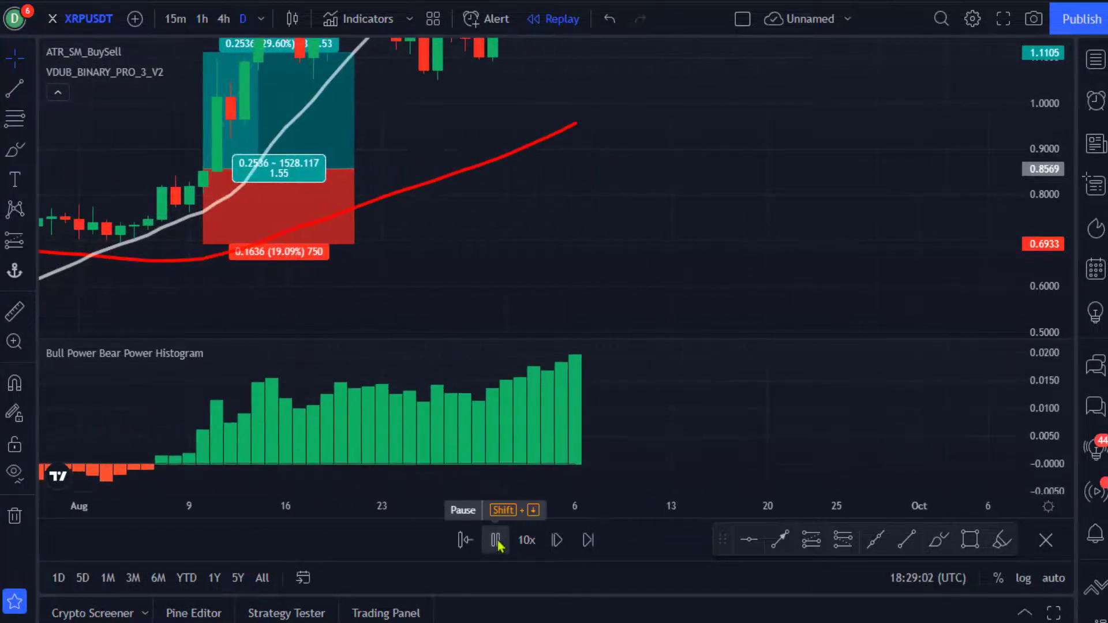
{"action": "left_click", "coordinate": [496, 540]}
{"action": "left_click_drag", "start_coordinate": [499, 302], "coordinate": [778, 214]}
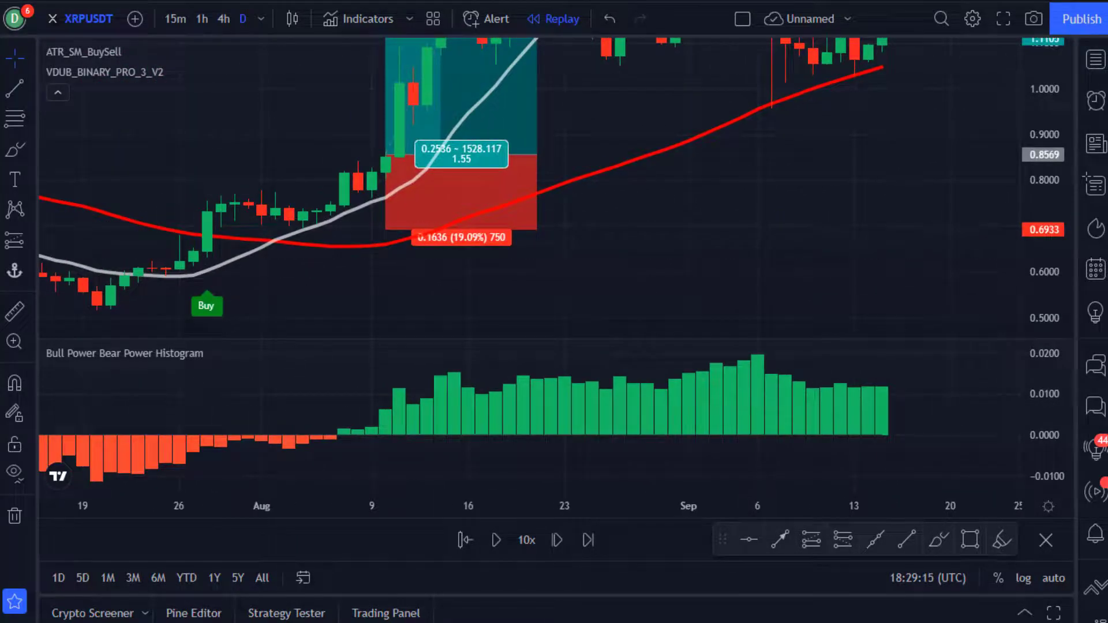
{"action": "left_click_drag", "start_coordinate": [537, 155], "coordinate": [593, 155]}
{"action": "left_click_drag", "start_coordinate": [796, 170], "coordinate": [792, 237]}
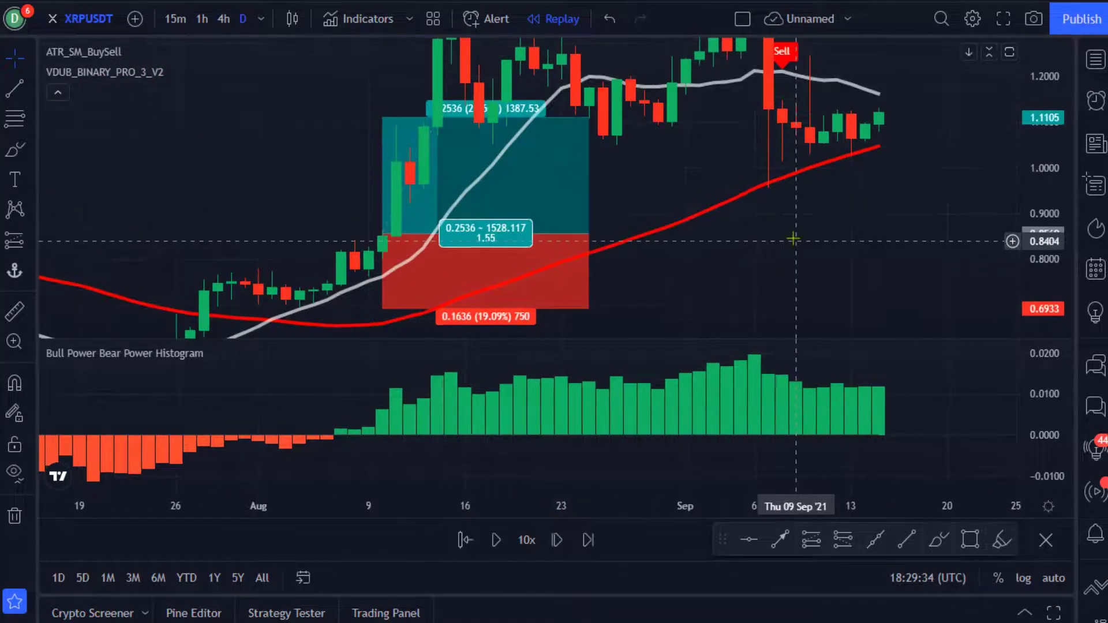
{"action": "left_click_drag", "start_coordinate": [420, 103], "coordinate": [420, 38]}
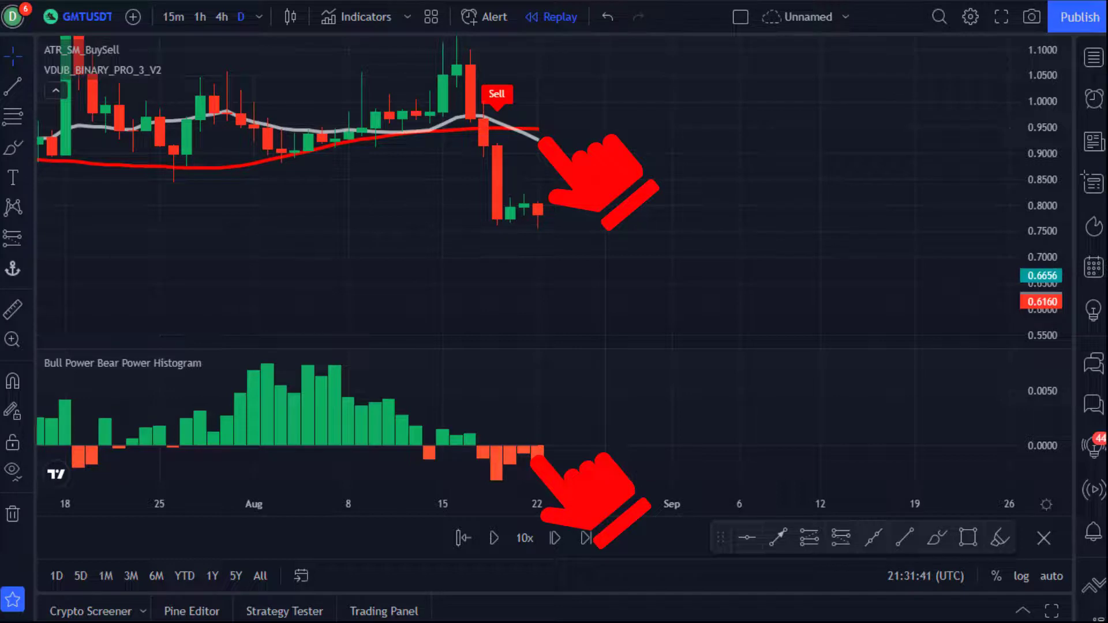
Step: Place a Short Position on GMTUSDT at 0.7840 with stop 0.8813 and target 0.6300
{"action": "left_click", "coordinate": [809, 538]}
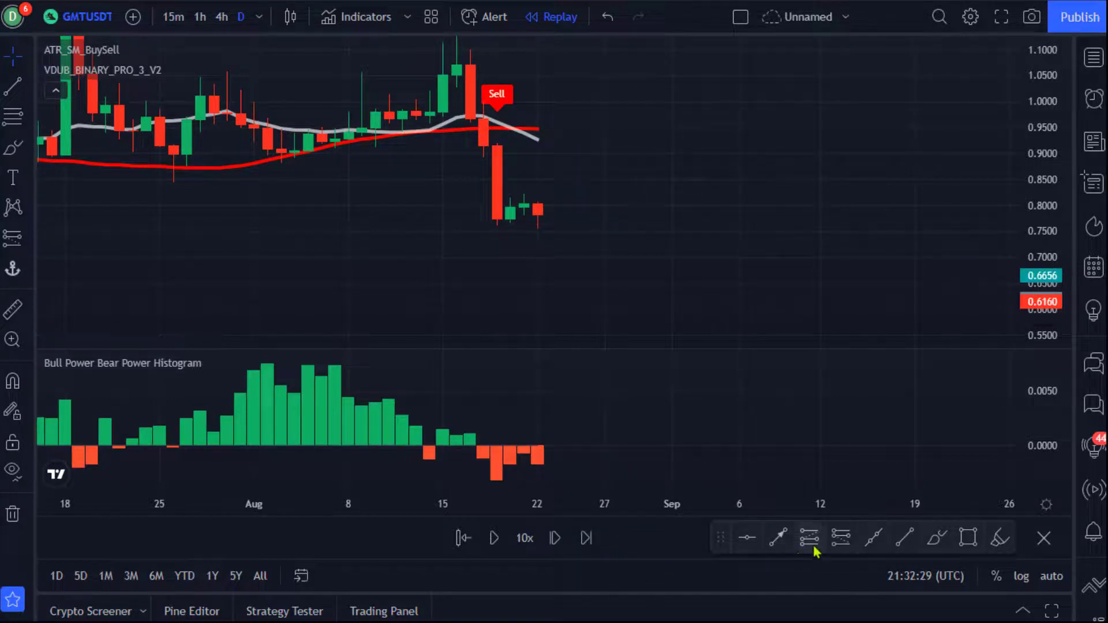
{"action": "left_click", "coordinate": [538, 214]}
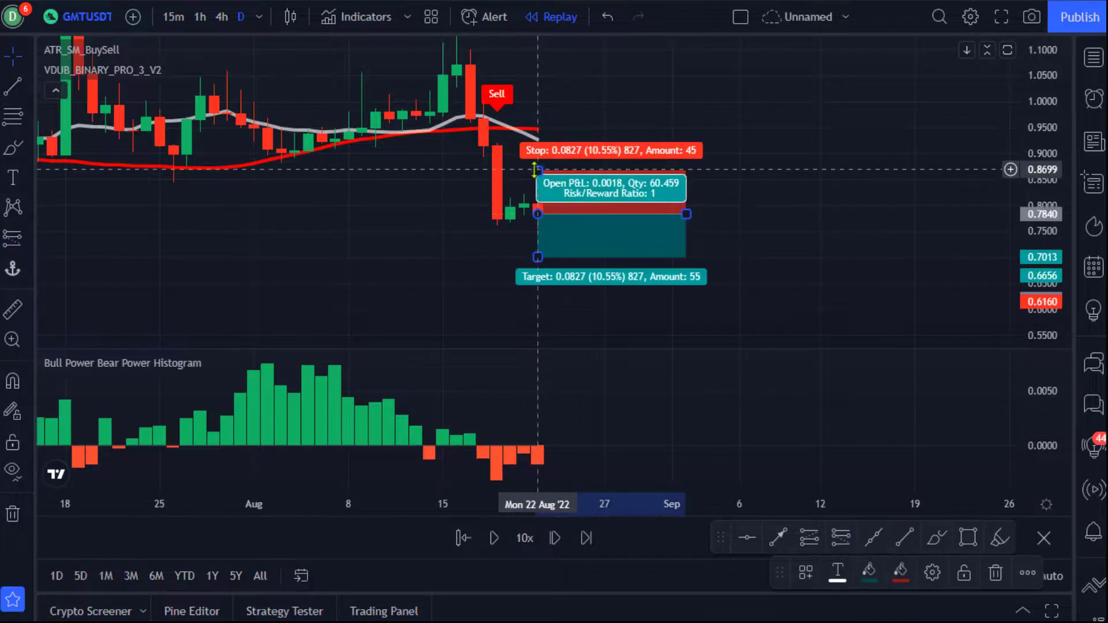
{"action": "left_click_drag", "start_coordinate": [537, 171], "coordinate": [537, 164]}
{"action": "left_click_drag", "start_coordinate": [538, 257], "coordinate": [540, 294]}
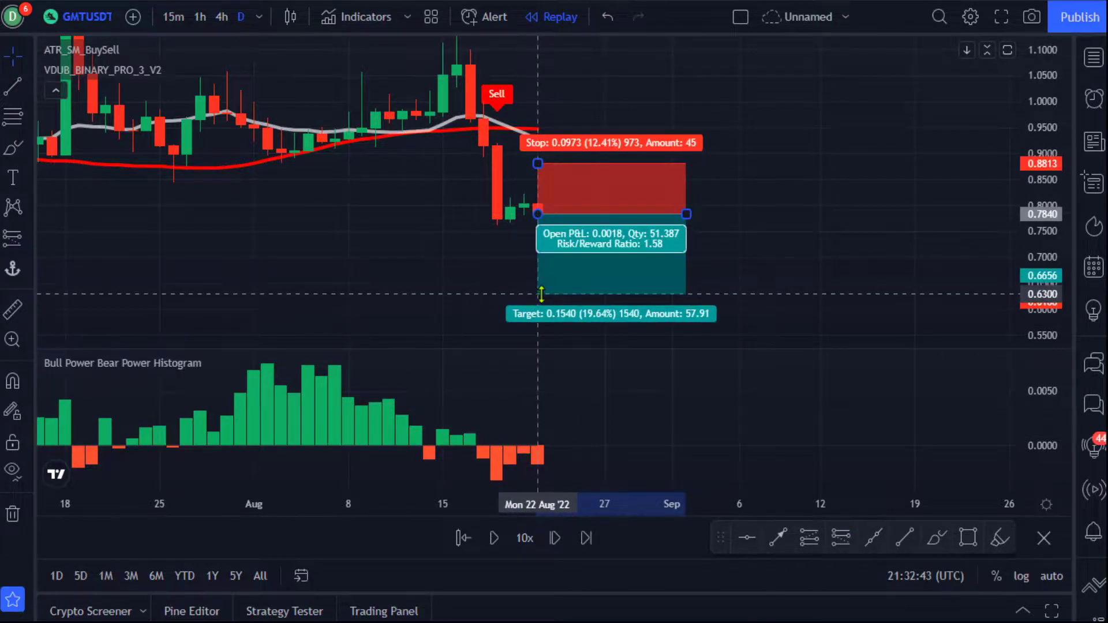
Step: Replay new bars and extend the short position box to early September
{"action": "left_click", "coordinate": [494, 545]}
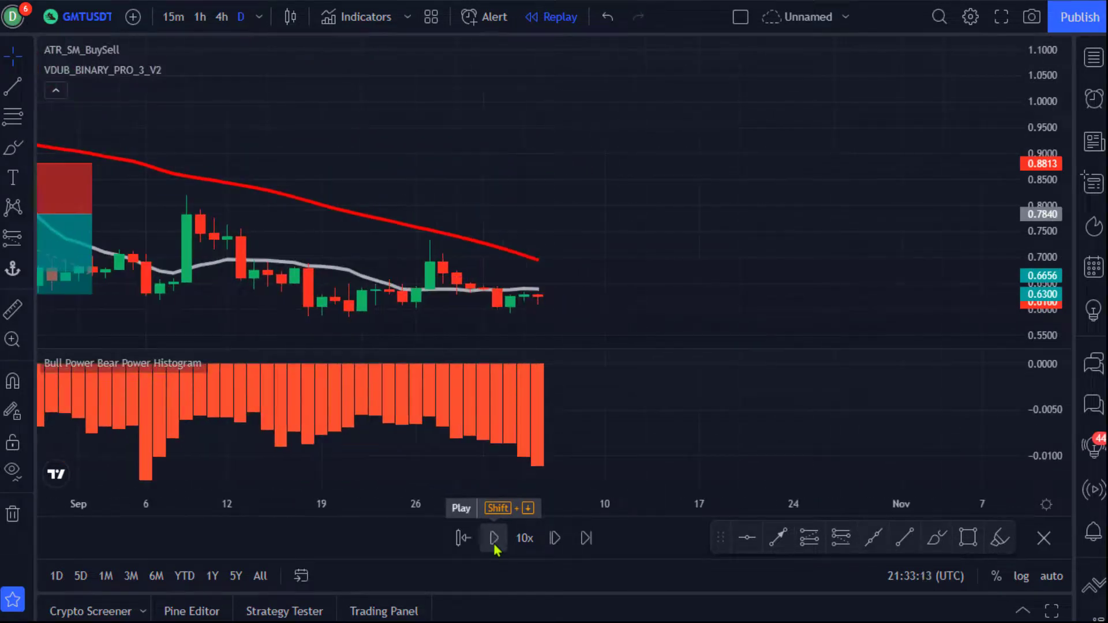
{"action": "left_click_drag", "start_coordinate": [378, 214], "coordinate": [434, 214]}
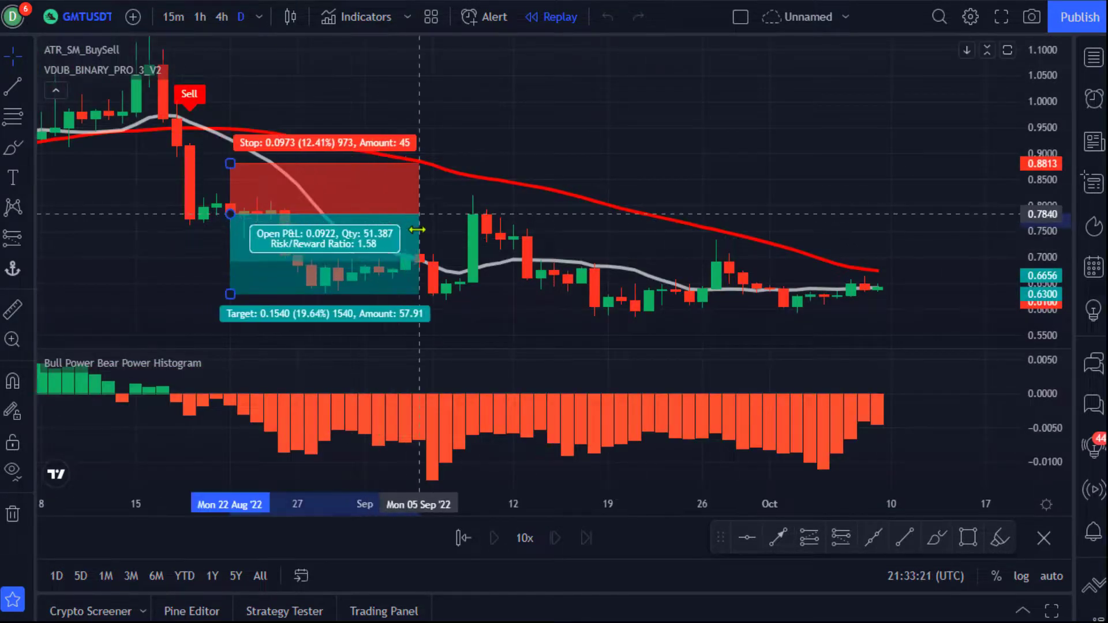
{"action": "left_click", "coordinate": [639, 277]}
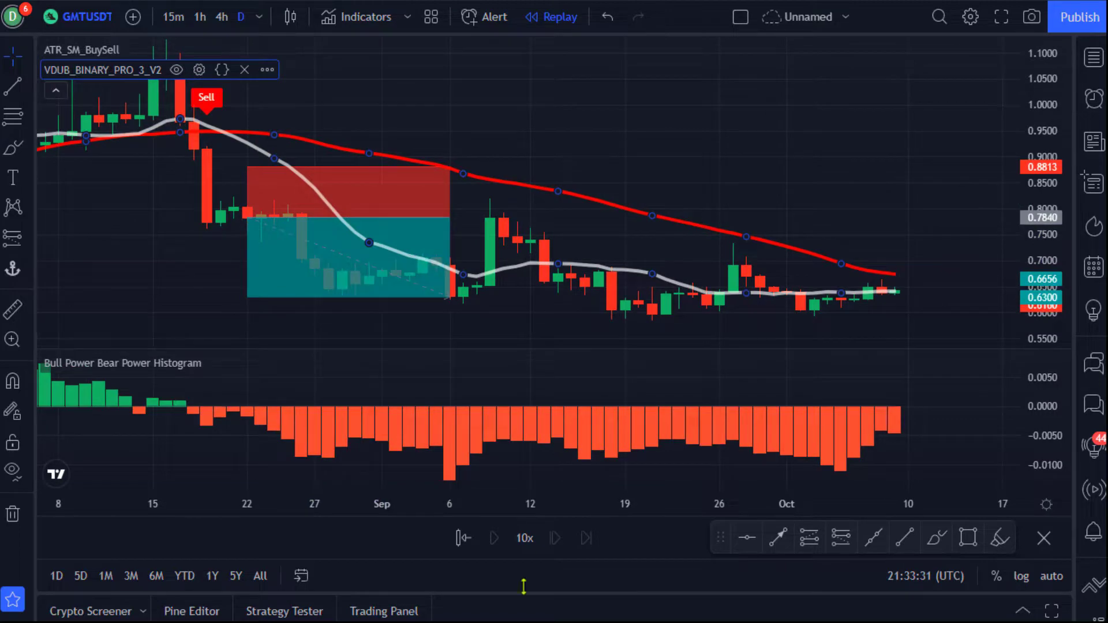